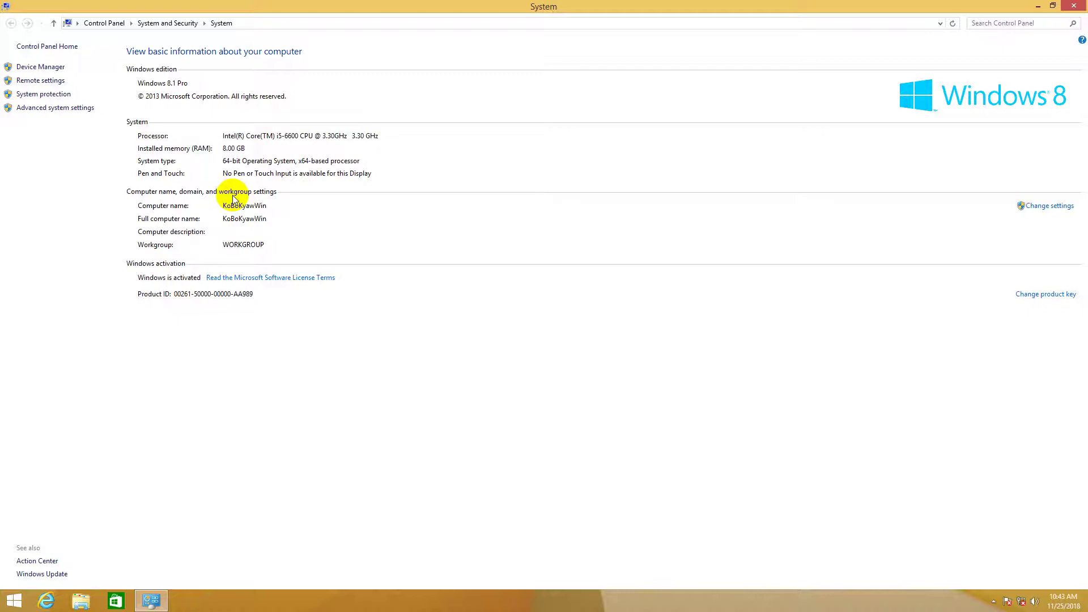
# Step: Close the System information window and refresh the desktop
pyautogui.click(1074, 8)
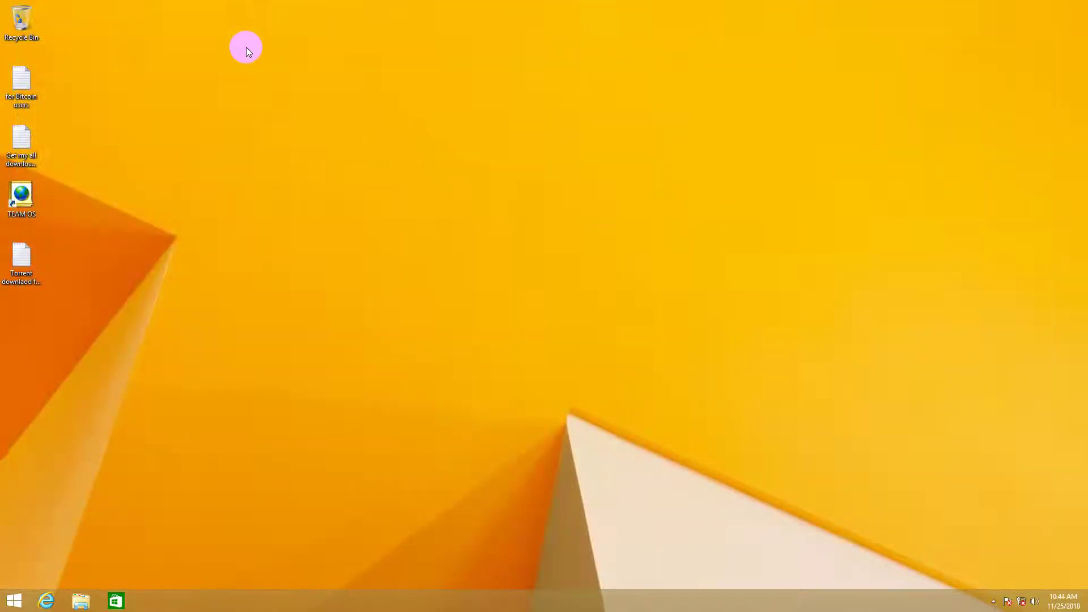
pyautogui.moveTo(142, 44); pyautogui.dragTo(930, 498)
pyautogui.press('super+Pause')
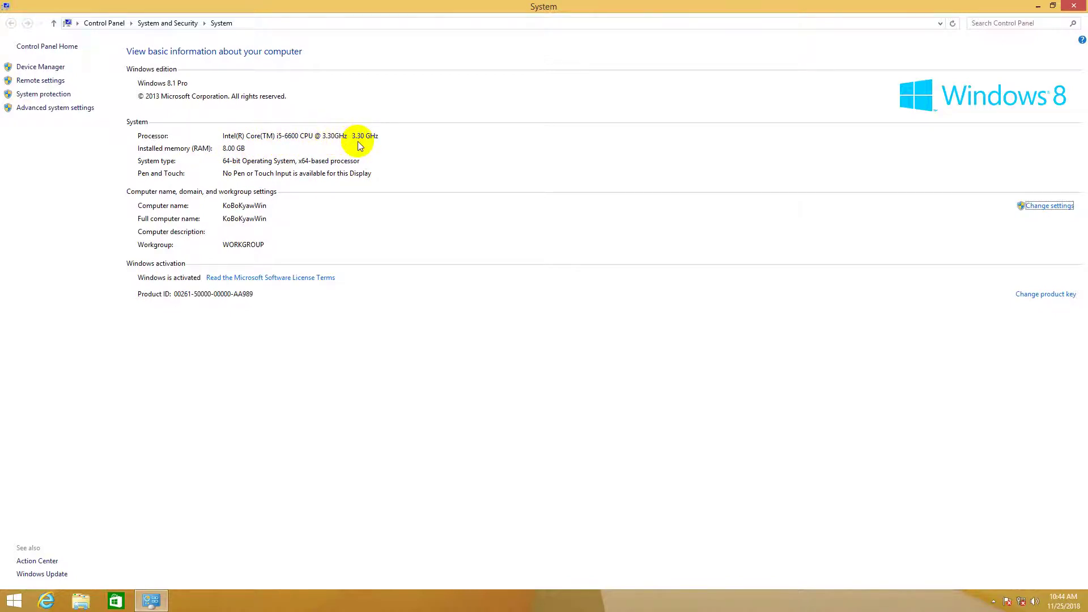
pyautogui.click(1074, 6)
pyautogui.rightClick(626, 117)
pyautogui.click(628, 138)
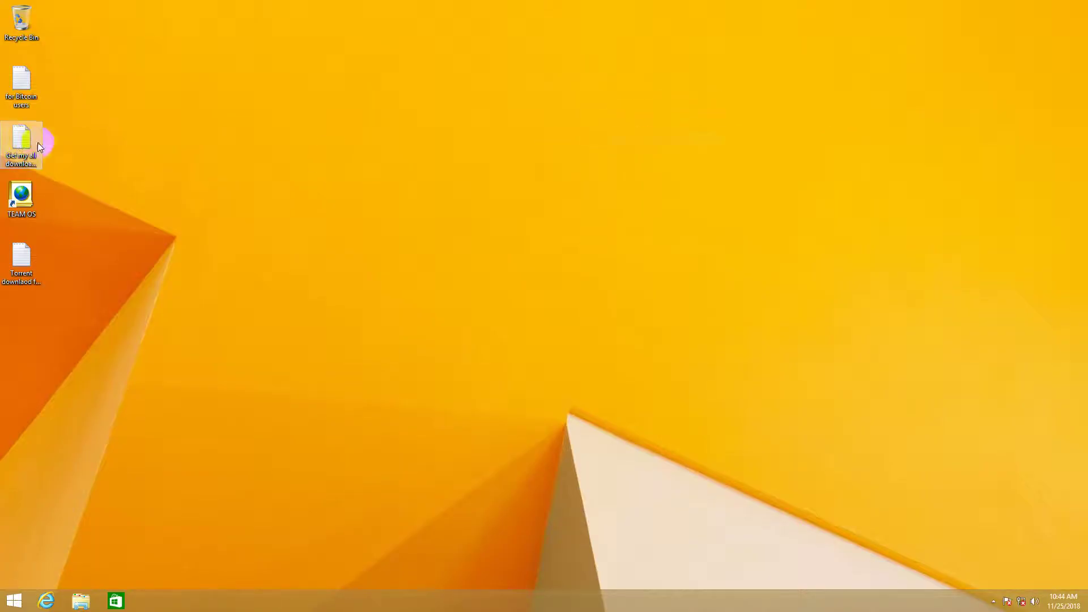
# Step: Marquee-select the four loose desktop files and cut them
pyautogui.moveTo(51, 75); pyautogui.dragTo(39, 123)
pyautogui.moveTo(52, 80); pyautogui.dragTo(19, 291)
pyautogui.moveTo(55, 85); pyautogui.dragTo(26, 332)
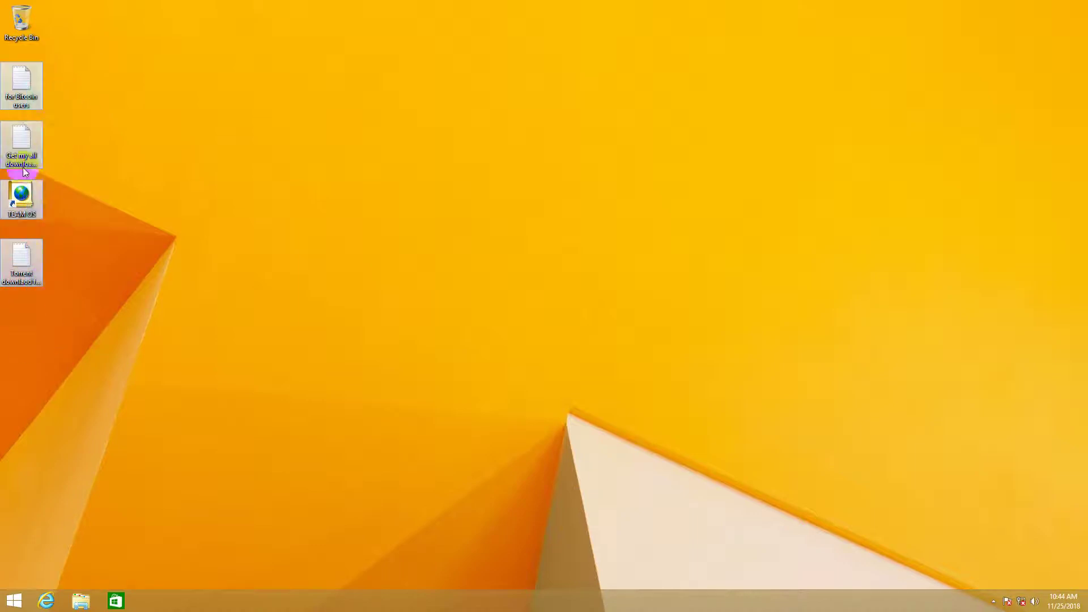
pyautogui.rightClick(23, 90)
pyautogui.click(60, 129)
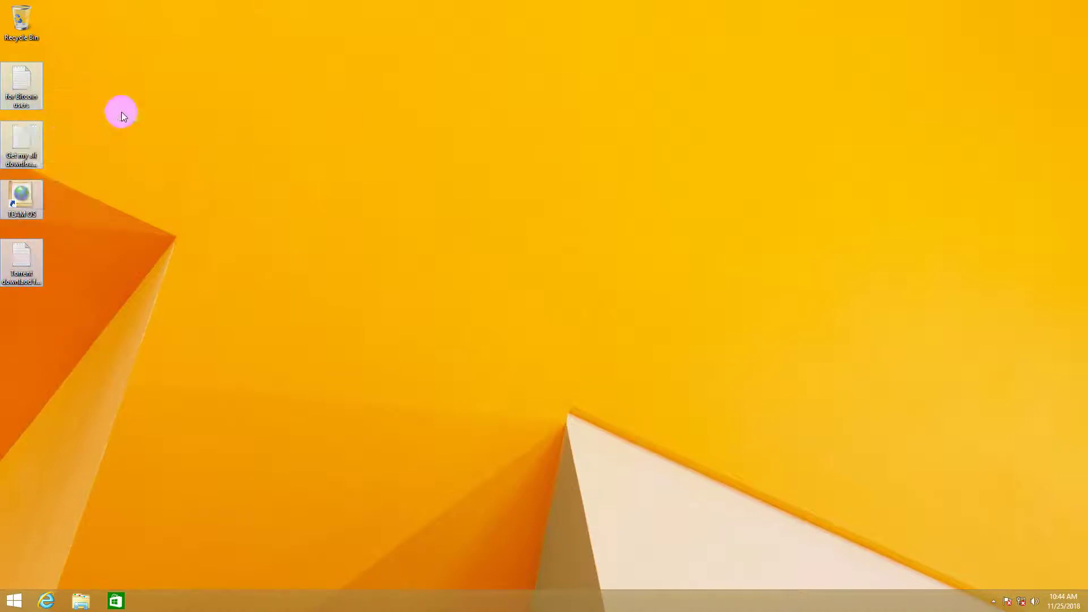
pyautogui.rightClick(160, 98)
# Step: Add a New > Folder on the desktop and name it 'Windows Data'
pyautogui.moveTo(239, 183)
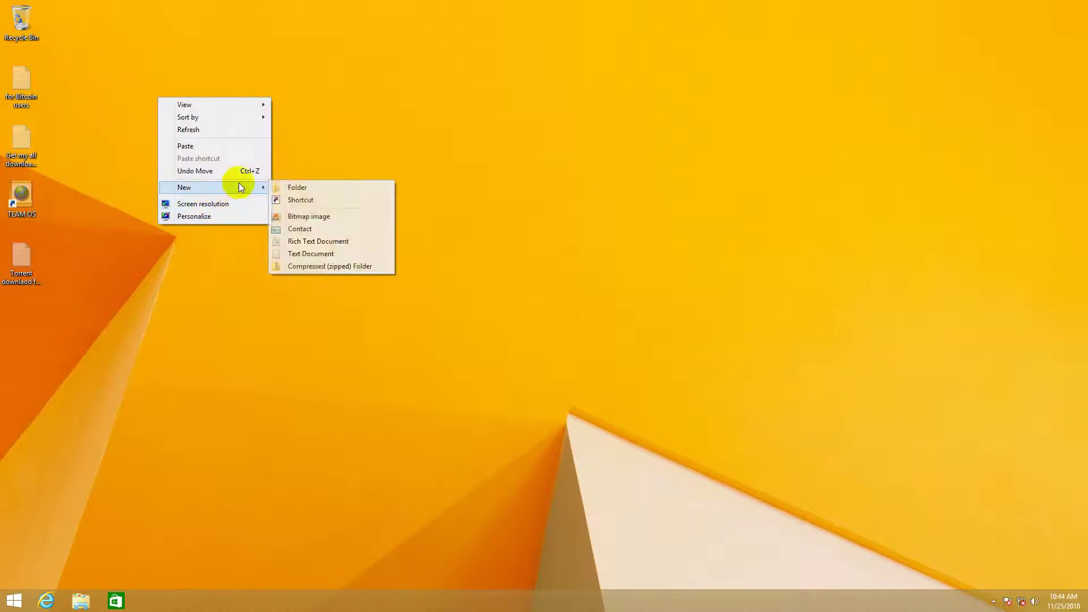
pyautogui.click(287, 187)
pyautogui.write('W')
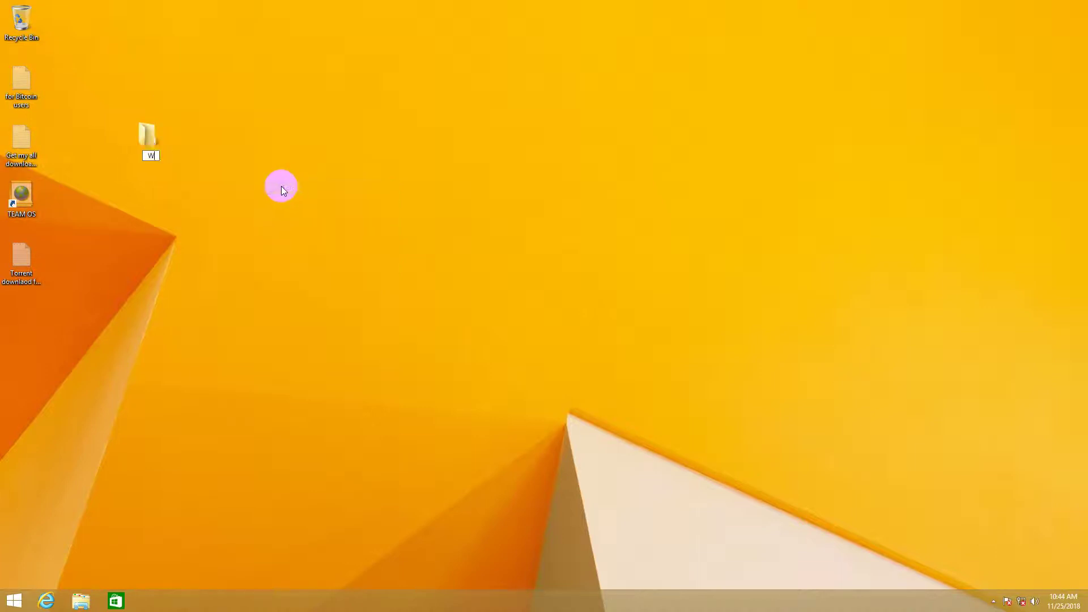
pyautogui.write('indows Data')
pyautogui.press('Return')
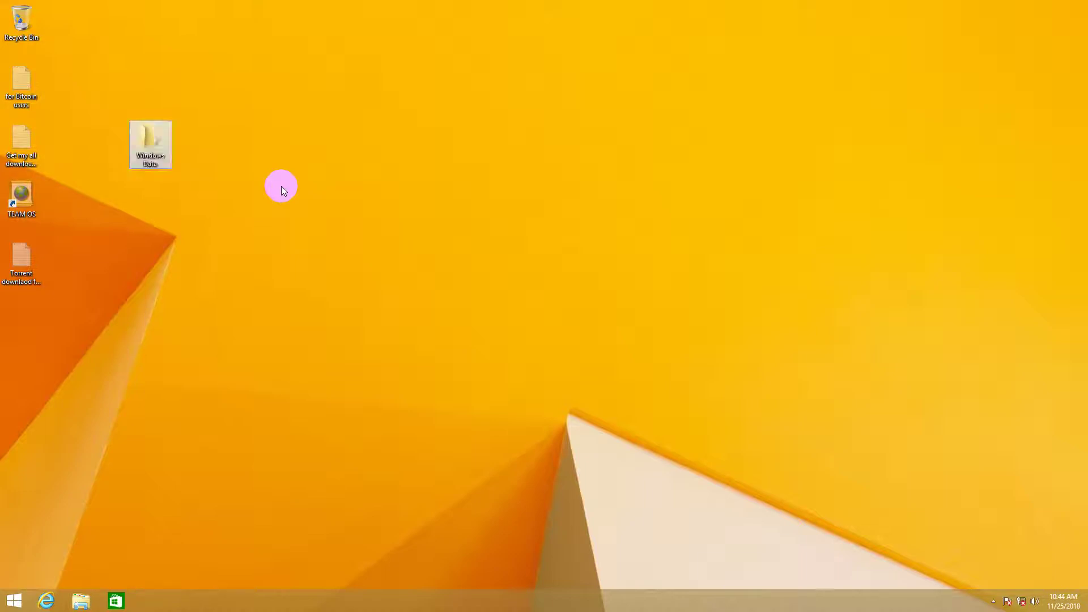
# Step: Paste the four cut files into the Windows Data folder, then close it
pyautogui.doubleClick(161, 141)
pyautogui.rightClick(329, 241)
pyautogui.click(360, 309)
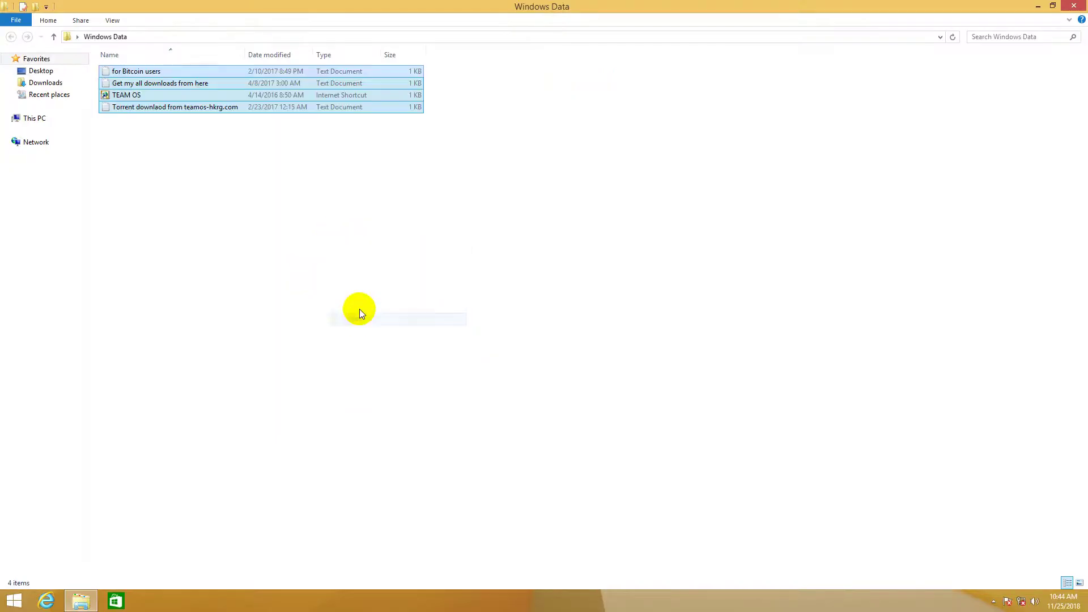
pyautogui.click(1074, 5)
# Step: Place the Windows Data folder just below Recycle Bin and refresh the desktop
pyautogui.rightClick(266, 80)
pyautogui.click(293, 113)
pyautogui.moveTo(16, 74); pyautogui.dragTo(17, 75)
pyautogui.rightClick(150, 70)
pyautogui.click(164, 99)
pyautogui.rightClick(143, 75)
pyautogui.moveTo(46, 39); pyautogui.dragTo(24, 121)
pyautogui.moveTo(71, 14); pyautogui.dragTo(81, 97)
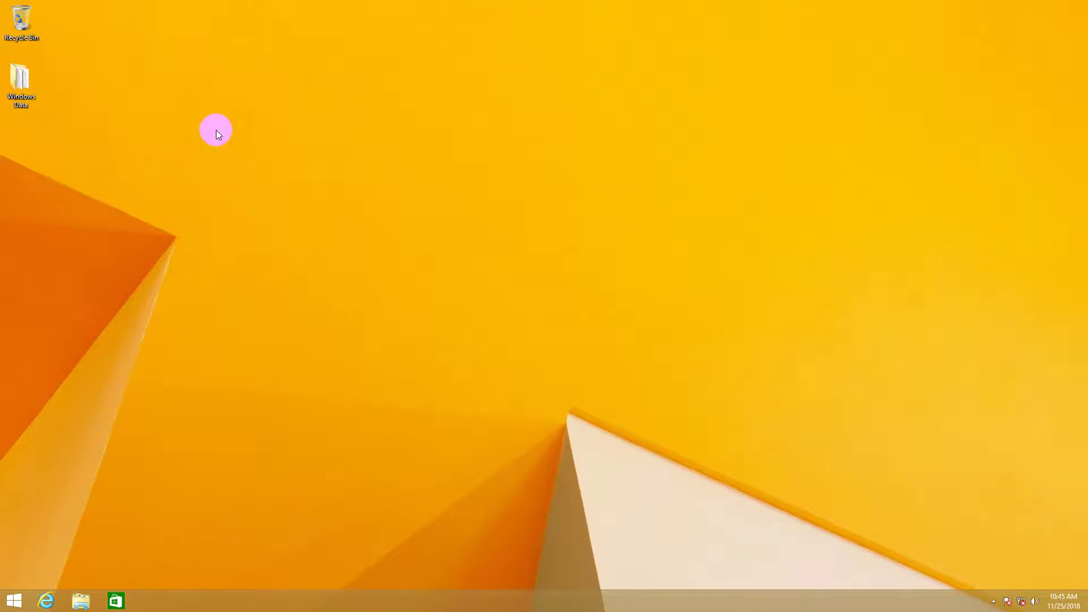
pyautogui.moveTo(272, 53); pyautogui.dragTo(711, 221)
# Step: In Personalization's Desktop Icon Settings, tick Computer and Control Panel, apply and confirm with OK
pyautogui.rightClick(246, 114)
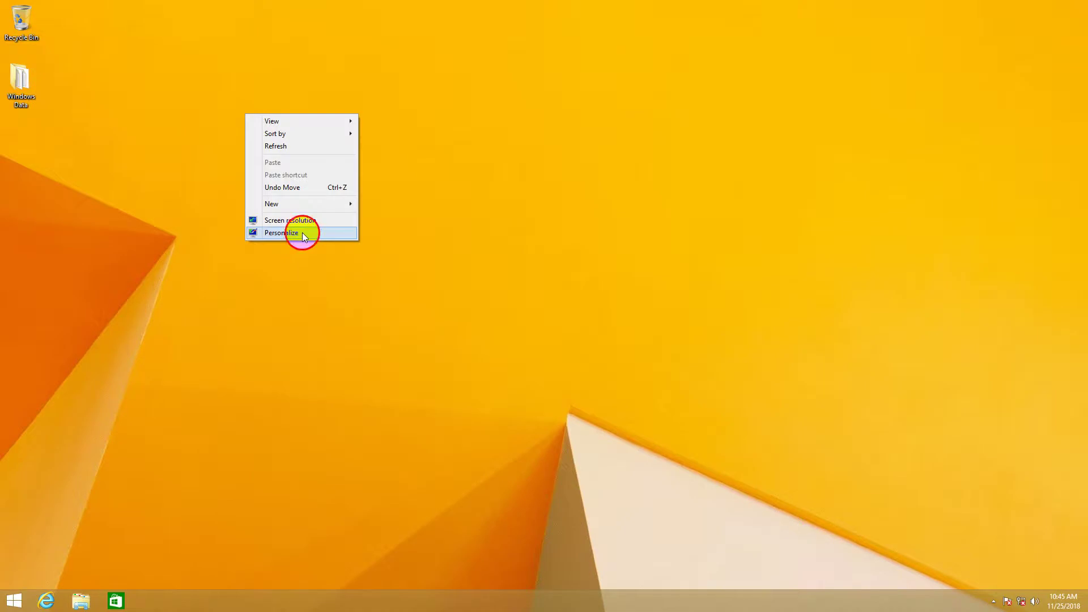
pyautogui.click(302, 232)
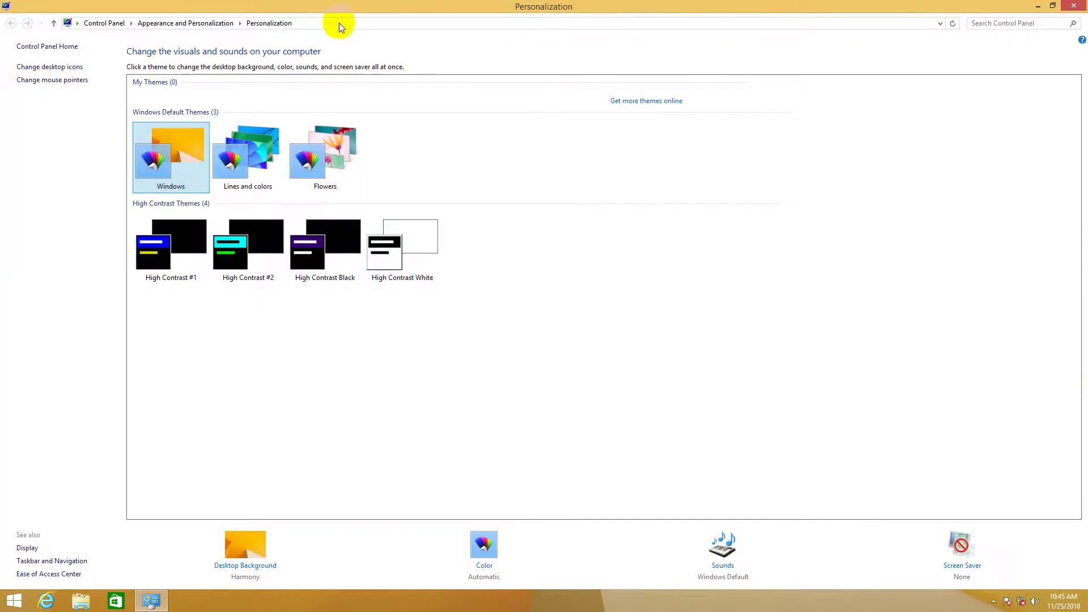
pyautogui.click(54, 68)
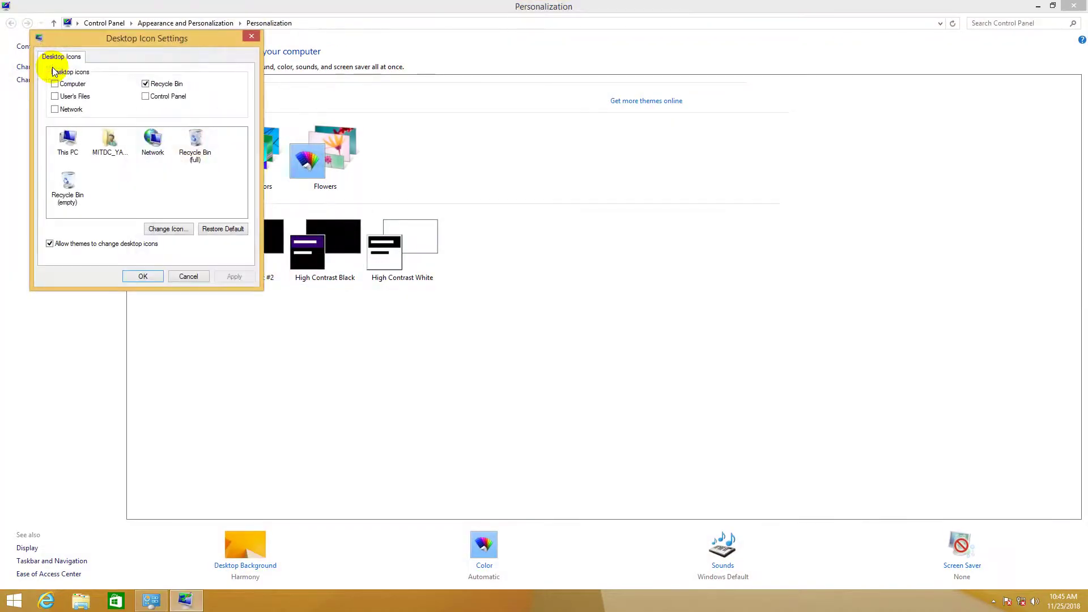
pyautogui.moveTo(87, 46); pyautogui.dragTo(329, 100)
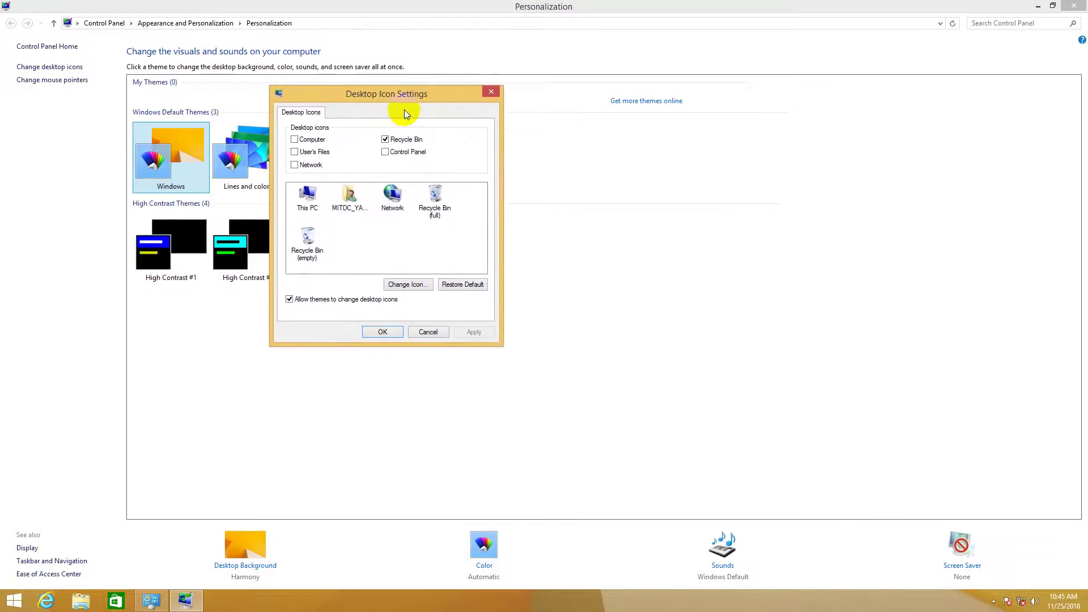
pyautogui.click(295, 140)
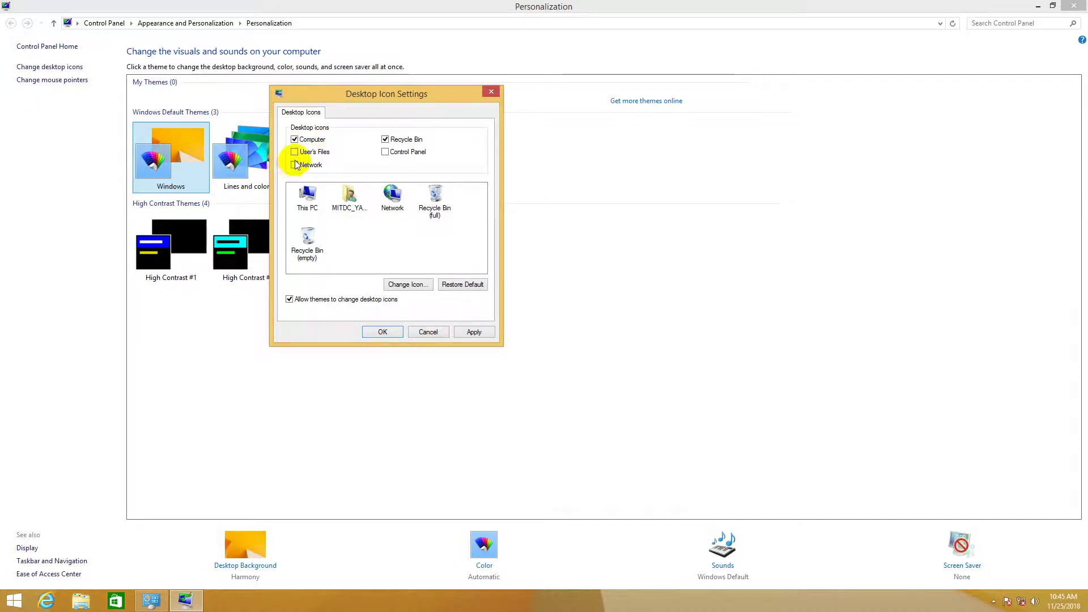
pyautogui.click(386, 152)
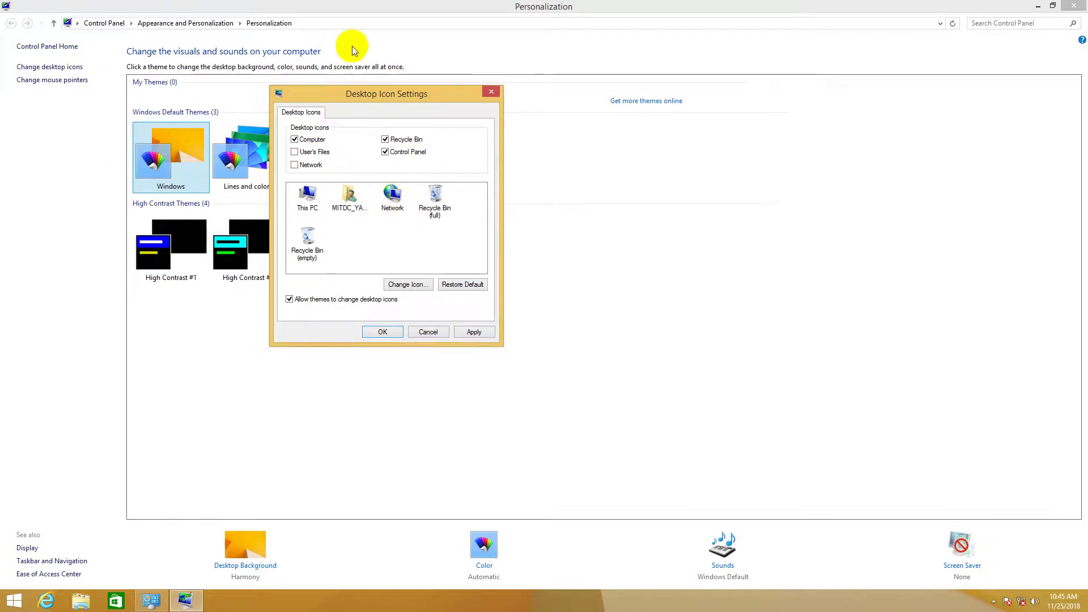
pyautogui.click(475, 332)
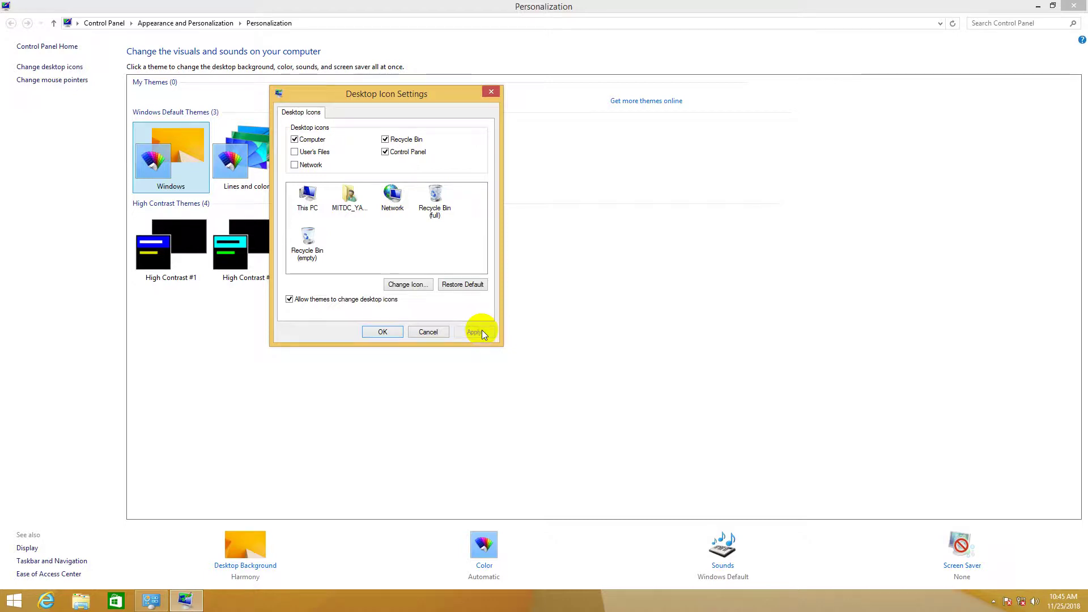
pyautogui.click(389, 332)
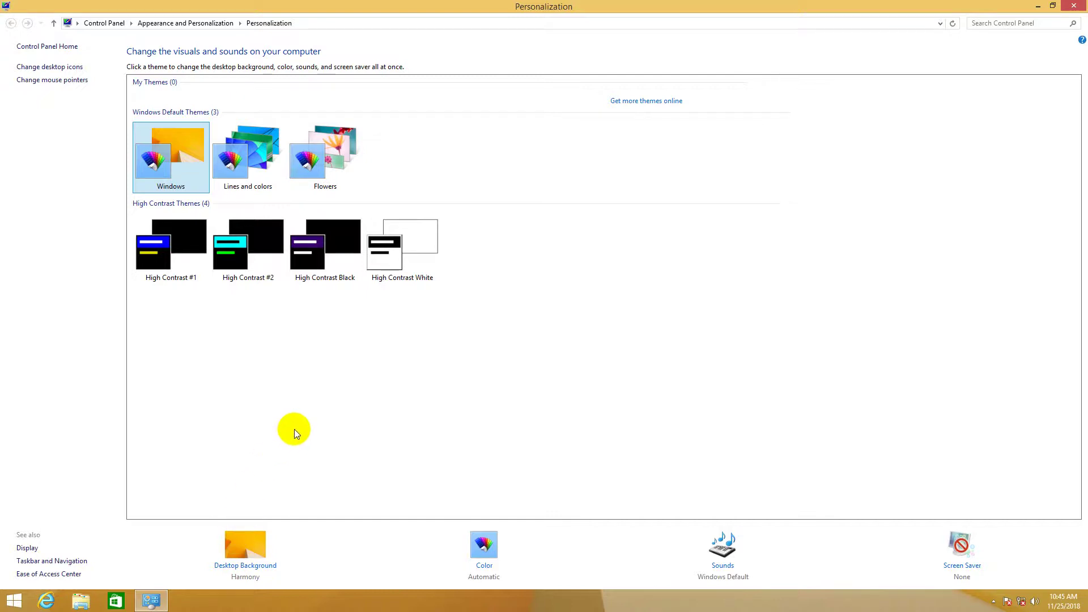
# Step: Close the Personalization window, refresh the desktop, and select the This PC icon
pyautogui.click(1073, 7)
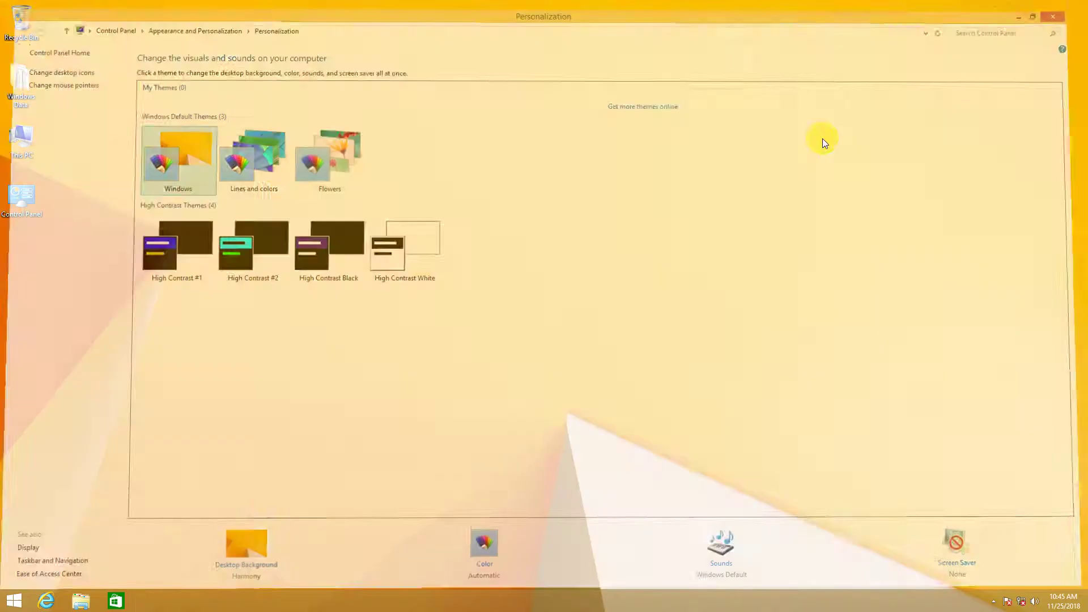
pyautogui.rightClick(500, 139)
pyautogui.click(527, 172)
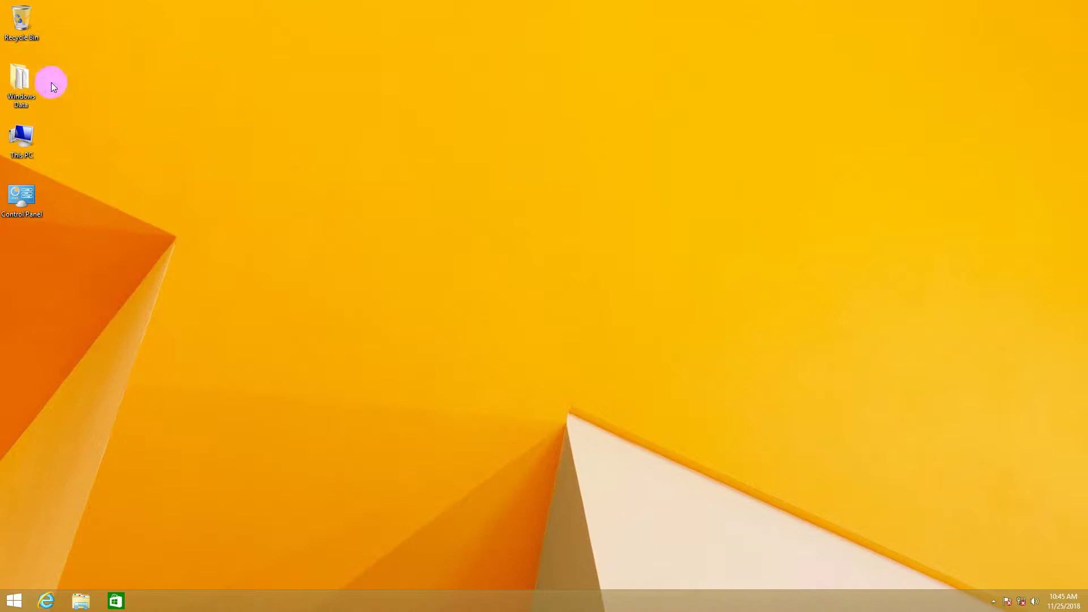
pyautogui.click(25, 213)
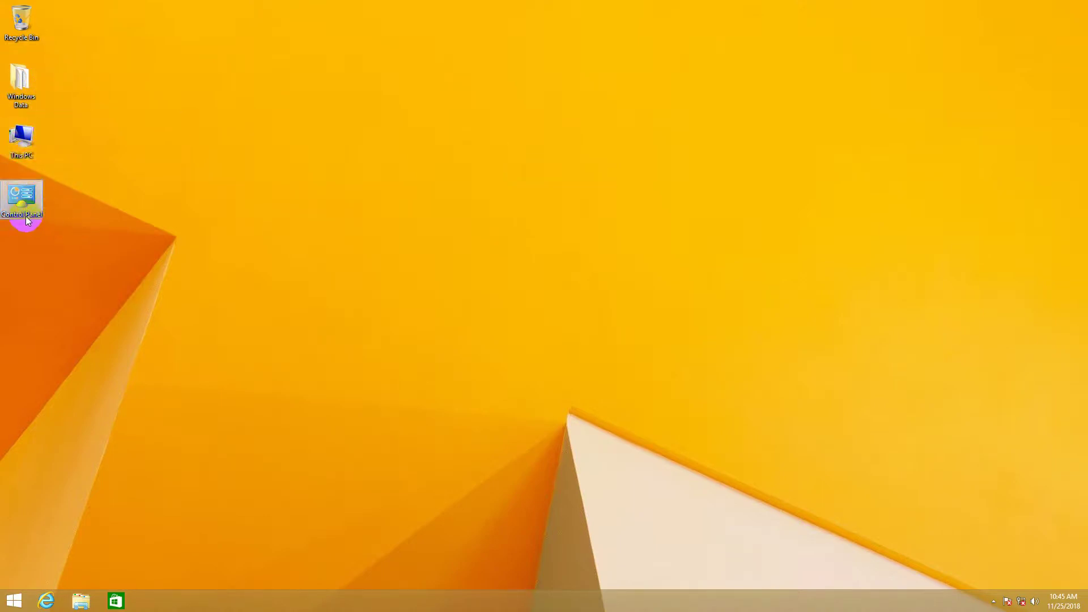
pyautogui.click(20, 148)
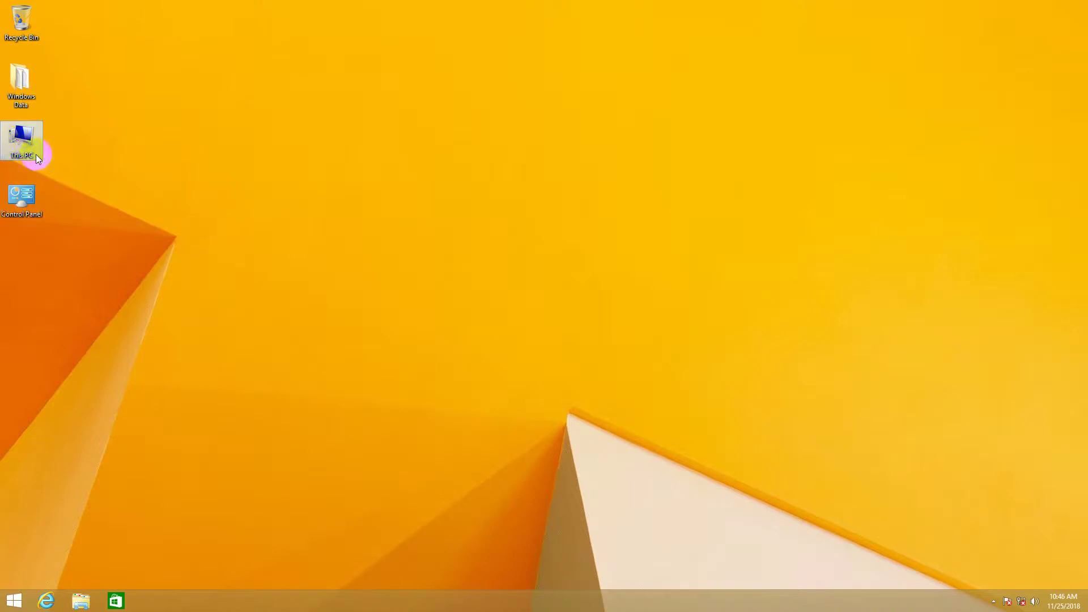
# Step: Rename the This PC icon to the owner's full name
pyautogui.rightClick(25, 146)
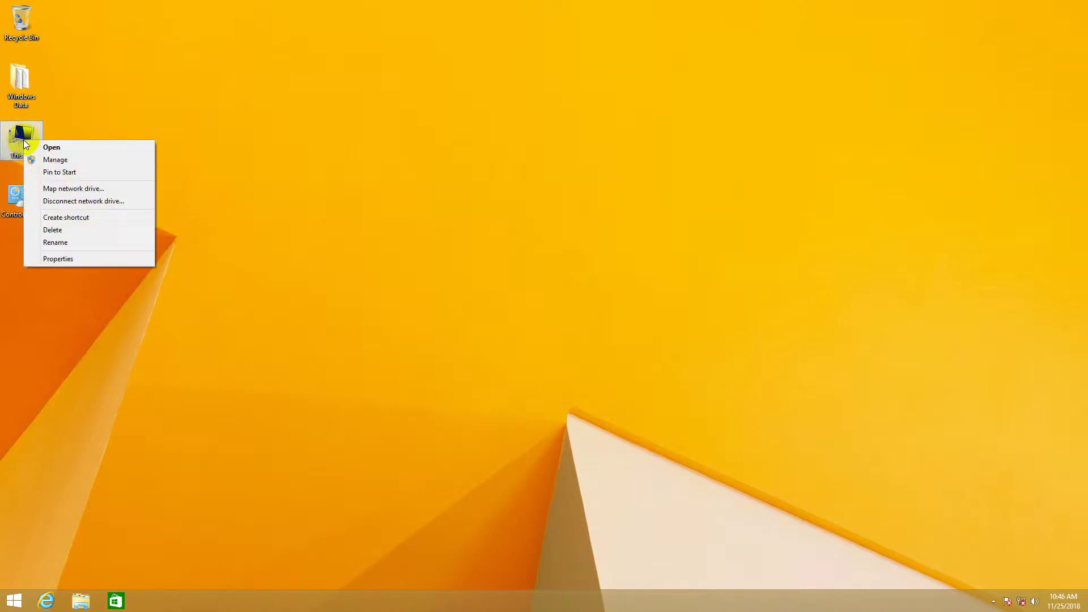
pyautogui.click(85, 243)
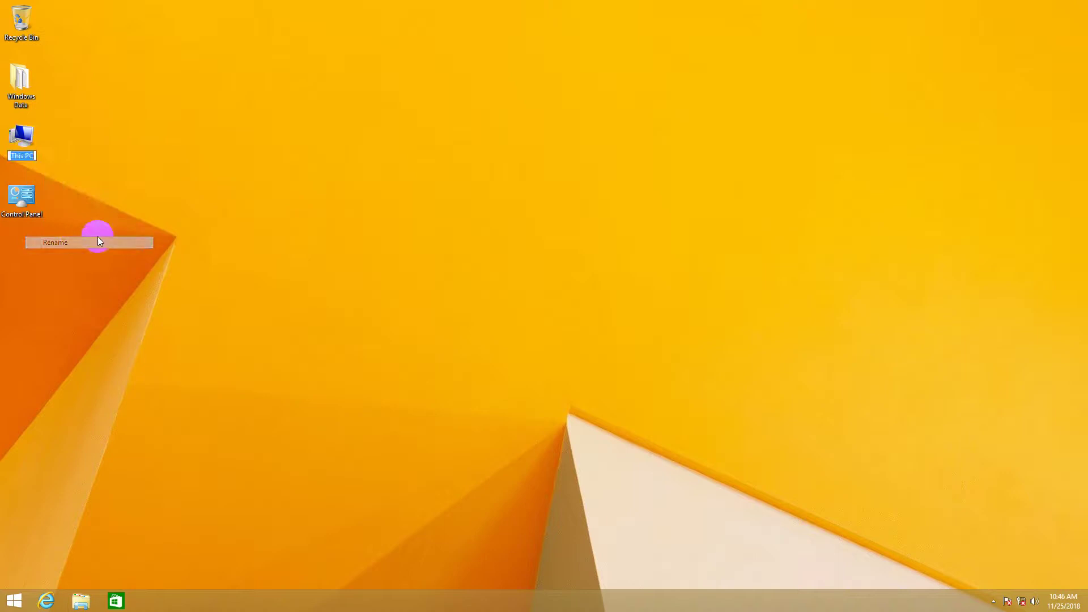
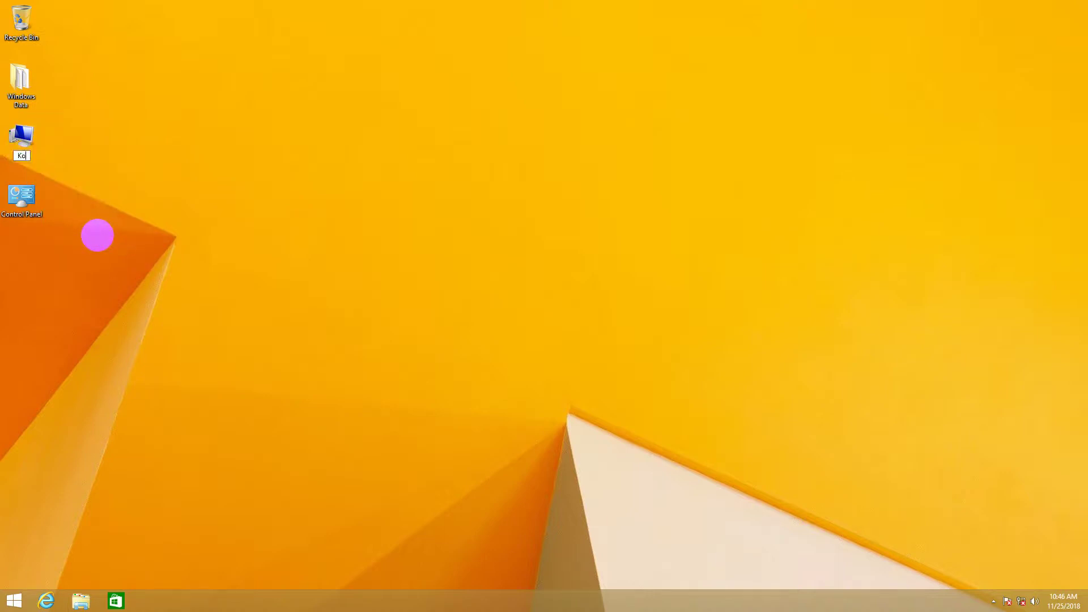
pyautogui.press('Return')
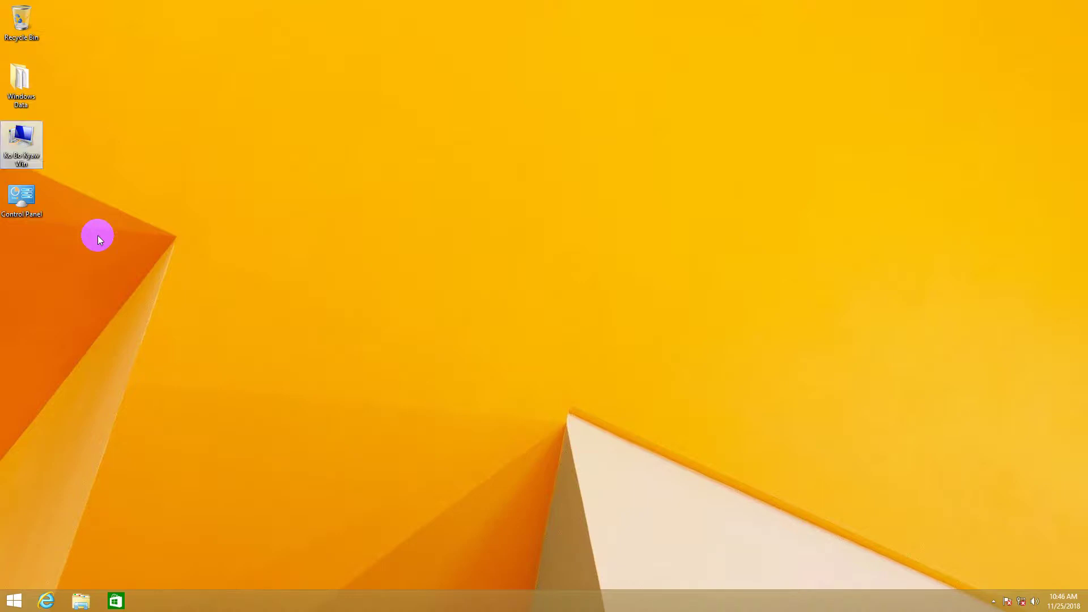
# Step: Refresh the desktop several times
pyautogui.rightClick(177, 159)
pyautogui.click(219, 192)
pyautogui.rightClick(221, 138)
pyautogui.click(235, 166)
pyautogui.rightClick(203, 127)
pyautogui.click(227, 163)
pyautogui.rightClick(190, 126)
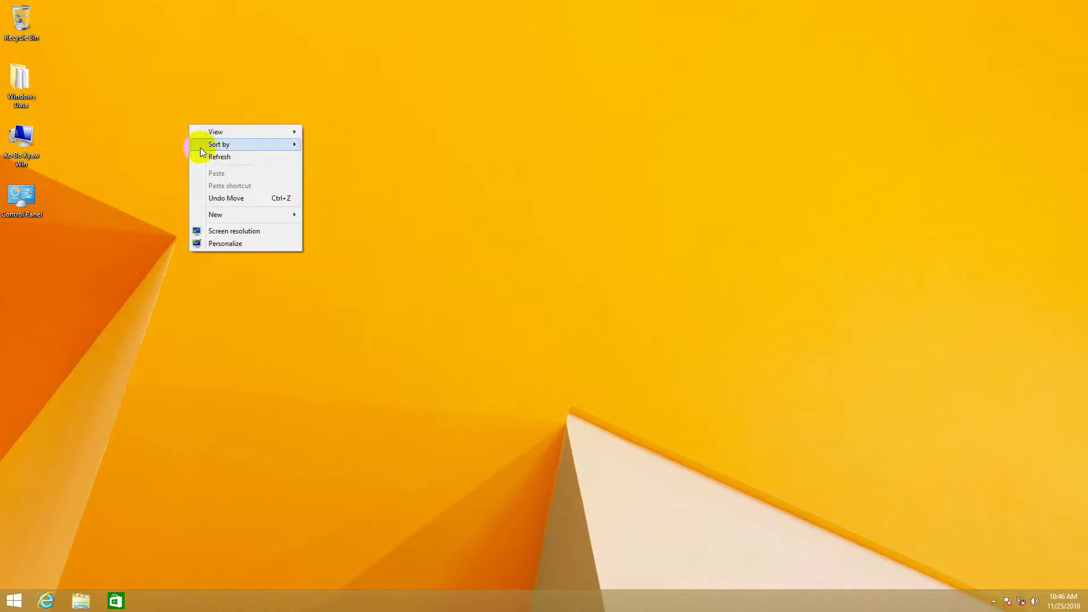
pyautogui.click(203, 148)
# Step: Select the renamed PC and Control Panel icons, refresh, then deselect them
pyautogui.moveTo(80, 136); pyautogui.dragTo(50, 263)
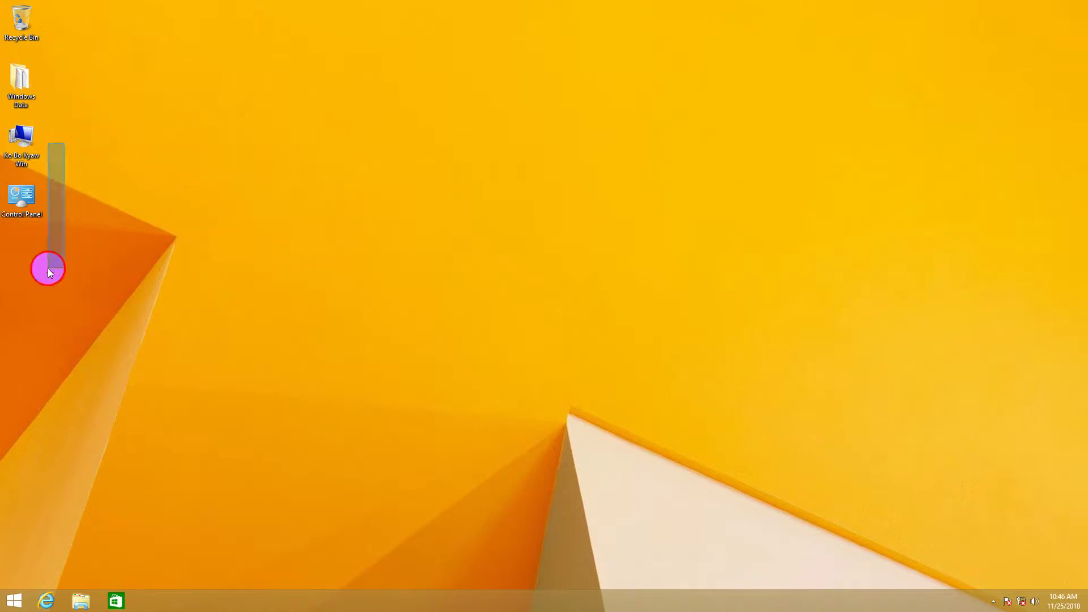
pyautogui.moveTo(48, 133); pyautogui.dragTo(28, 246)
pyautogui.rightClick(125, 124)
pyautogui.click(151, 155)
pyautogui.rightClick(142, 130)
pyautogui.click(158, 160)
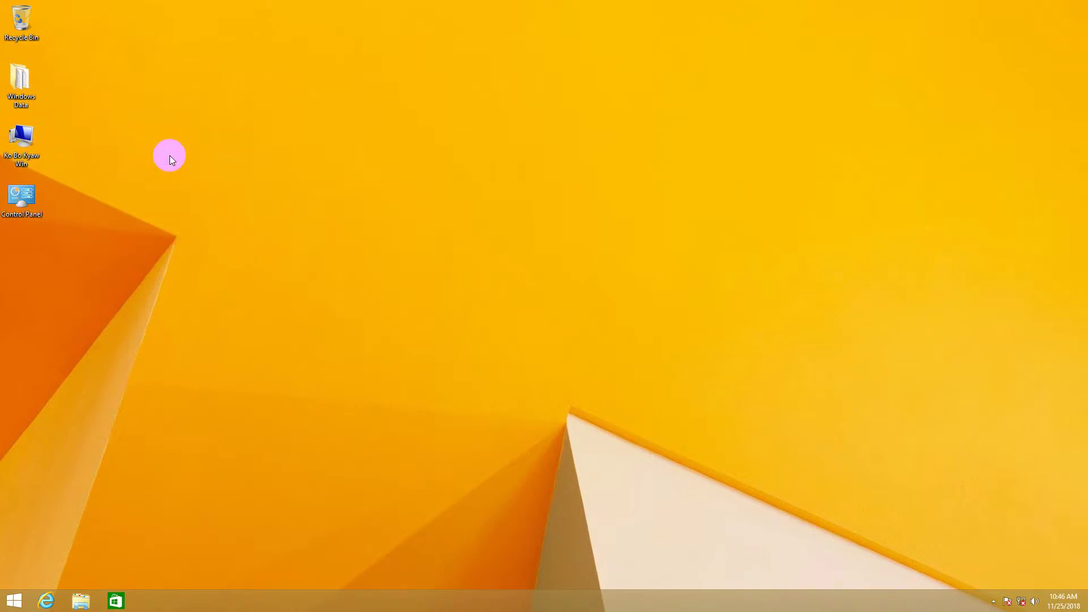
pyautogui.moveTo(311, 175); pyautogui.dragTo(528, 294)
# Step: Create a new folder on the desktop with New > Folder
pyautogui.rightClick(320, 177)
pyautogui.rightClick(242, 141)
pyautogui.moveTo(311, 233)
pyautogui.click(380, 232)
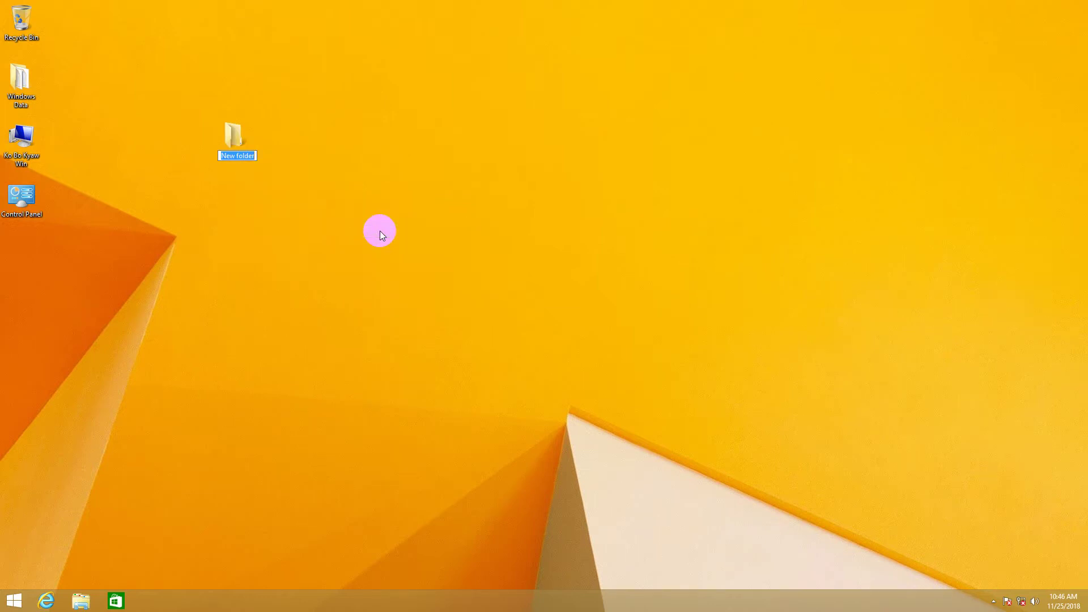
# Step: Type the folder name 'Windows Installing DVD', correcting typos, and confirm it
pyautogui.write('Wins ddddddddddddddddd')
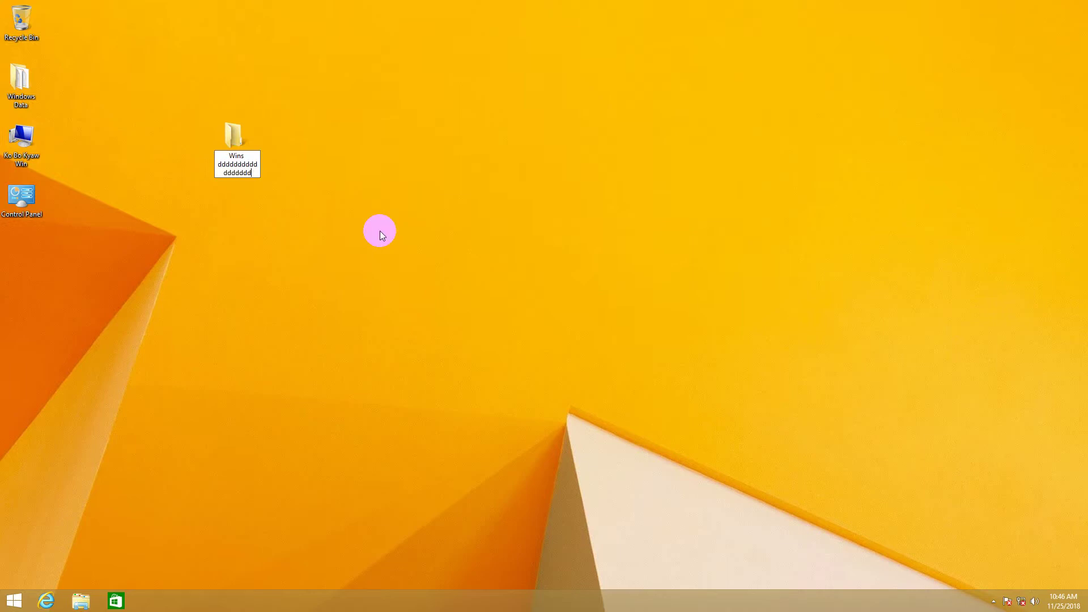
pyautogui.press('BackSpace')
pyautogui.press('BackSpace')
pyautogui.press('BackSpace')
pyautogui.press('BackSpace')
pyautogui.press('BackSpace')
pyautogui.press('BackSpace')
pyautogui.press('BackSpace')
pyautogui.press('BackSpace')
pyautogui.press('BackSpace')
pyautogui.press('BackSpace')
pyautogui.press('BackSpace')
pyautogui.press('BackSpace')
pyautogui.press('BackSpace')
pyautogui.press('BackSpace')
pyautogui.press('BackSpace')
pyautogui.press('BackSpace')
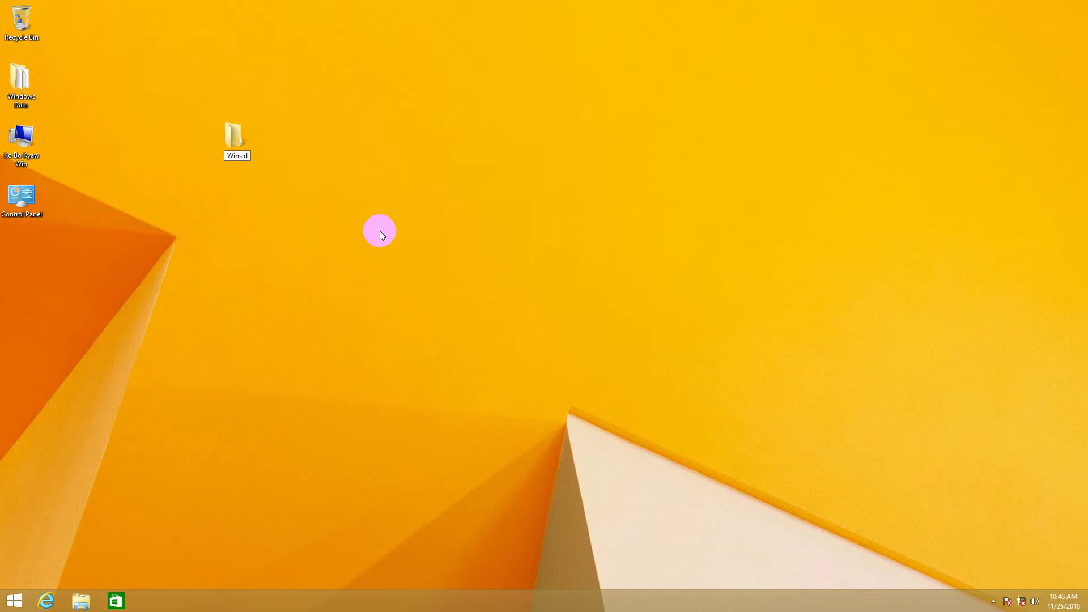
pyautogui.press('BackSpace')
pyautogui.press('BackSpace')
pyautogui.write('o')
pyautogui.press('BackSpace')
pyautogui.press('BackSpace')
pyautogui.write('ows Installing DVD')
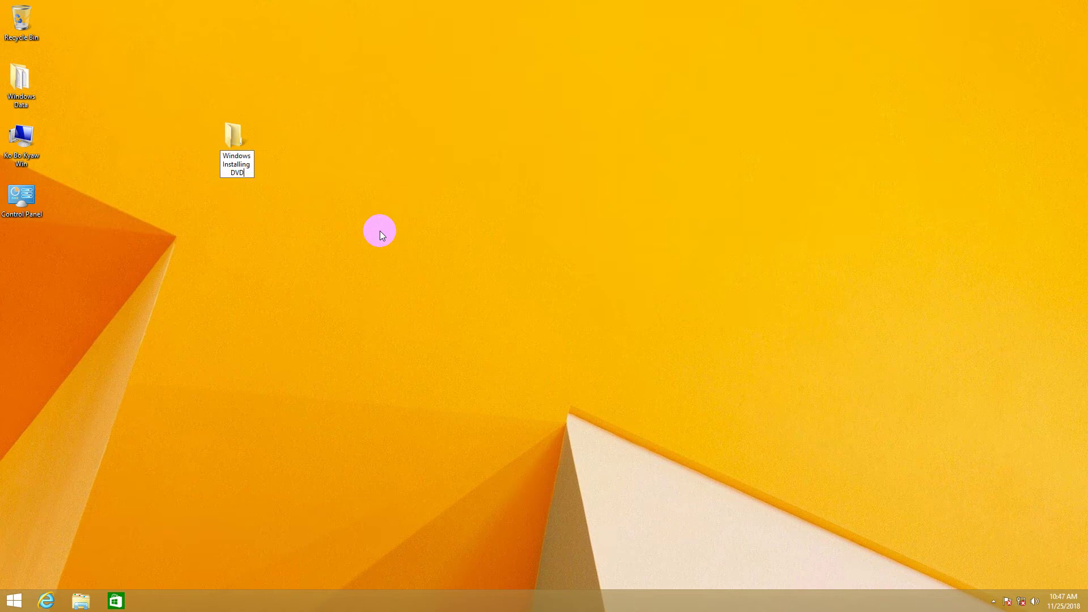
pyautogui.press('Return')
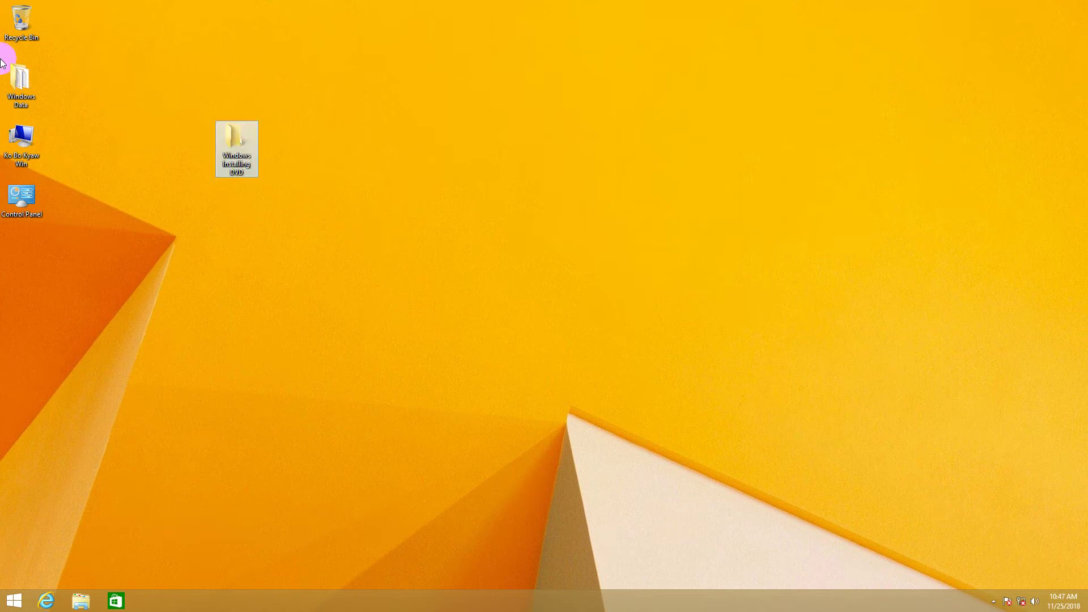
# Step: Open the Windows Installing DVD folder to confirm it is empty, then close it
pyautogui.click(239, 149)
pyautogui.doubleClick(239, 149)
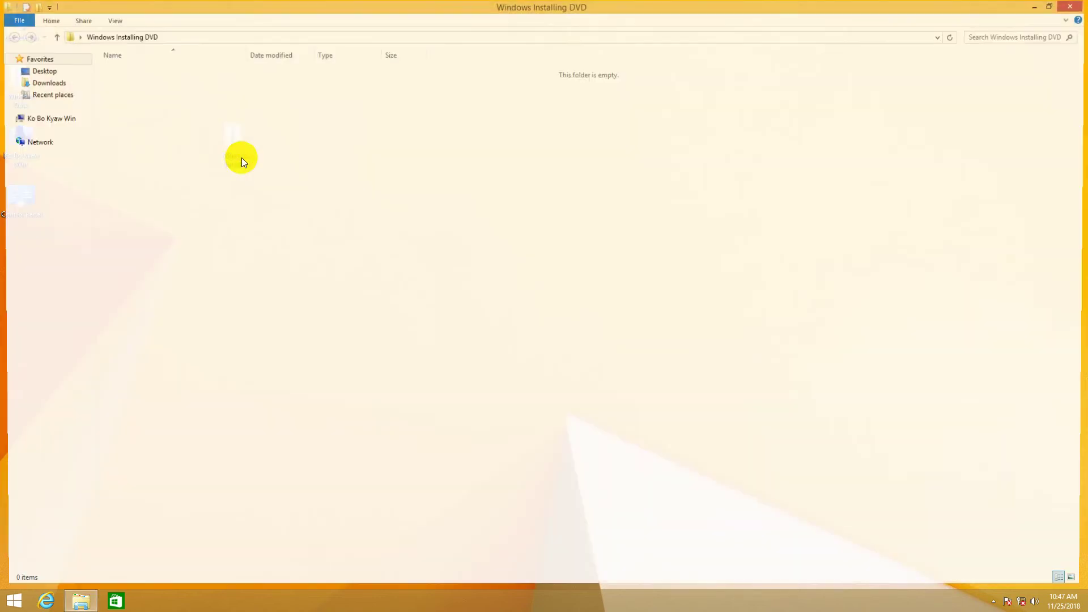
pyautogui.rightClick(225, 235)
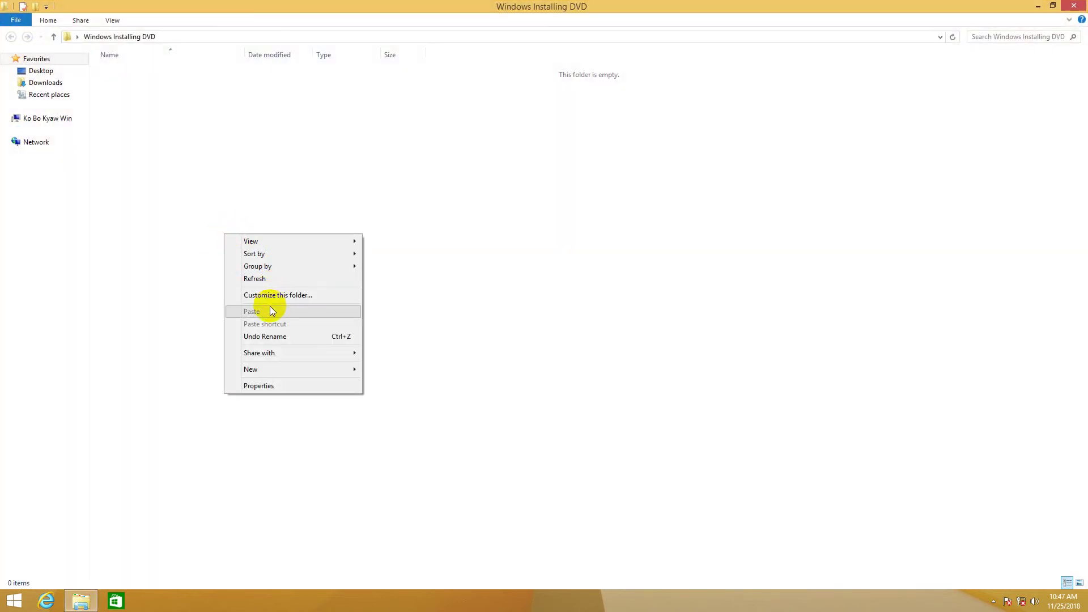
pyautogui.click(1074, 6)
# Step: Move the Windows Installing DVD folder below Control Panel and refresh the desktop
pyautogui.moveTo(247, 149); pyautogui.dragTo(29, 254)
pyautogui.rightClick(199, 189)
pyautogui.click(208, 213)
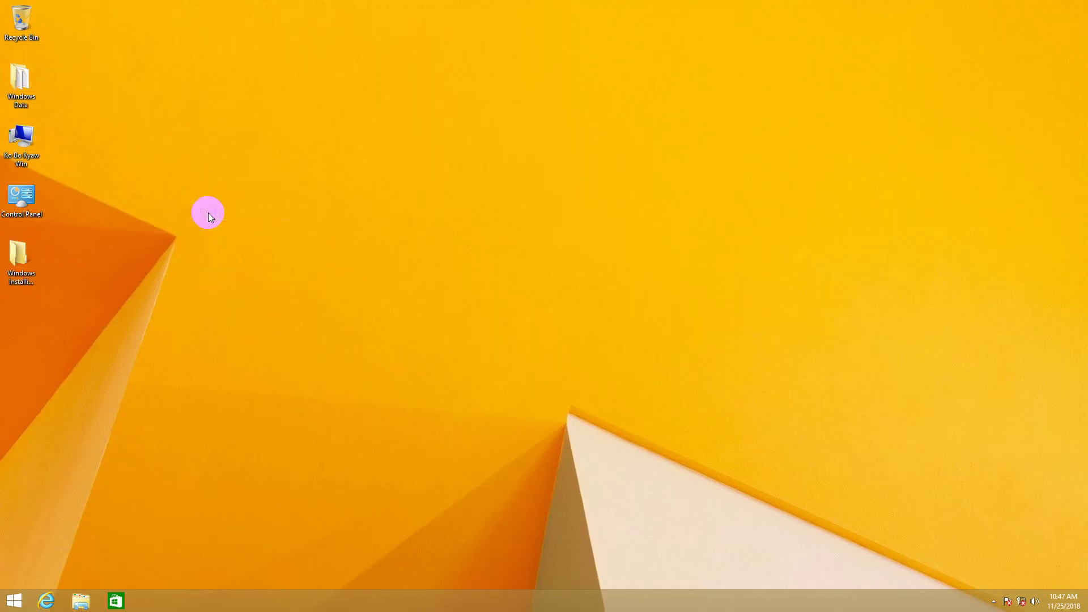